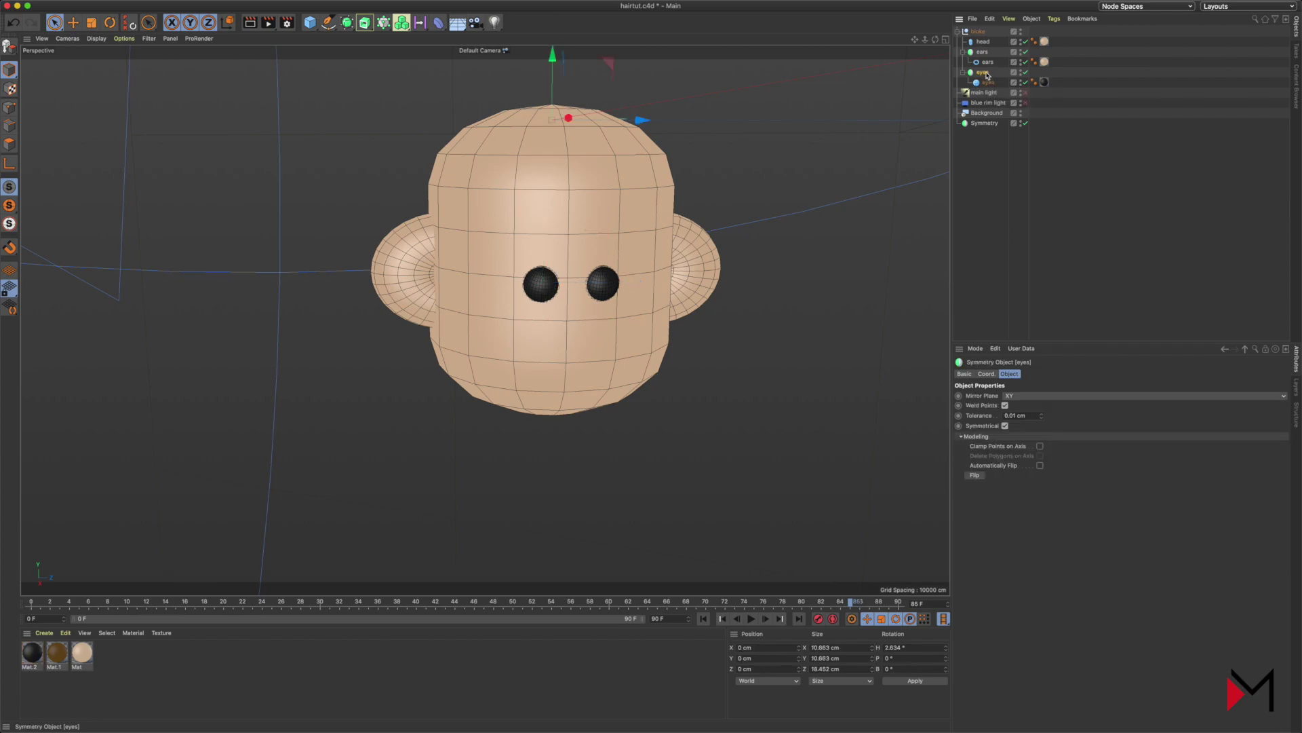
# Paste a copy of the head capsule and rename it Hair
pyautogui.click(986, 63)
pyautogui.click(984, 52)
pyautogui.click(983, 42)
pyautogui.click(1012, 190)
pyautogui.click(983, 43)
pyautogui.press('super+v')
pyautogui.click(981, 42)
pyautogui.click(978, 32)
pyautogui.doubleClick(979, 32)
pyautogui.write('Hair')
pyautogui.press('Return')
# Make the Hair object editable and delete its lower polygon loops below the eyes with Loop Selection
pyautogui.click(13, 52)
pyautogui.press('u')
pyautogui.press('l')
pyautogui.click(579, 364)
pyautogui.keyDown('shift'); pyautogui.click(581, 392); pyautogui.keyUp('shift')
pyautogui.keyDown('shift'); pyautogui.click(576, 411); pyautogui.keyUp('shift')
pyautogui.press('Delete')
pyautogui.click(572, 416)
pyautogui.press('Delete')
# Apply the brown Mat.1 material to the hair mesh and hide the head
pyautogui.keyDown('alt'); pyautogui.moveTo(630, 437); pyautogui.dragTo(630, 425); pyautogui.keyUp('alt')
pyautogui.hotkey('ctrl', 'z')
pyautogui.hotkey('ctrl', 'y')
pyautogui.moveTo(596, 212); pyautogui.dragTo(597, 212)
pyautogui.keyDown('alt'); pyautogui.moveTo(593, 453); pyautogui.dragTo(712, 416); pyautogui.keyUp('alt')
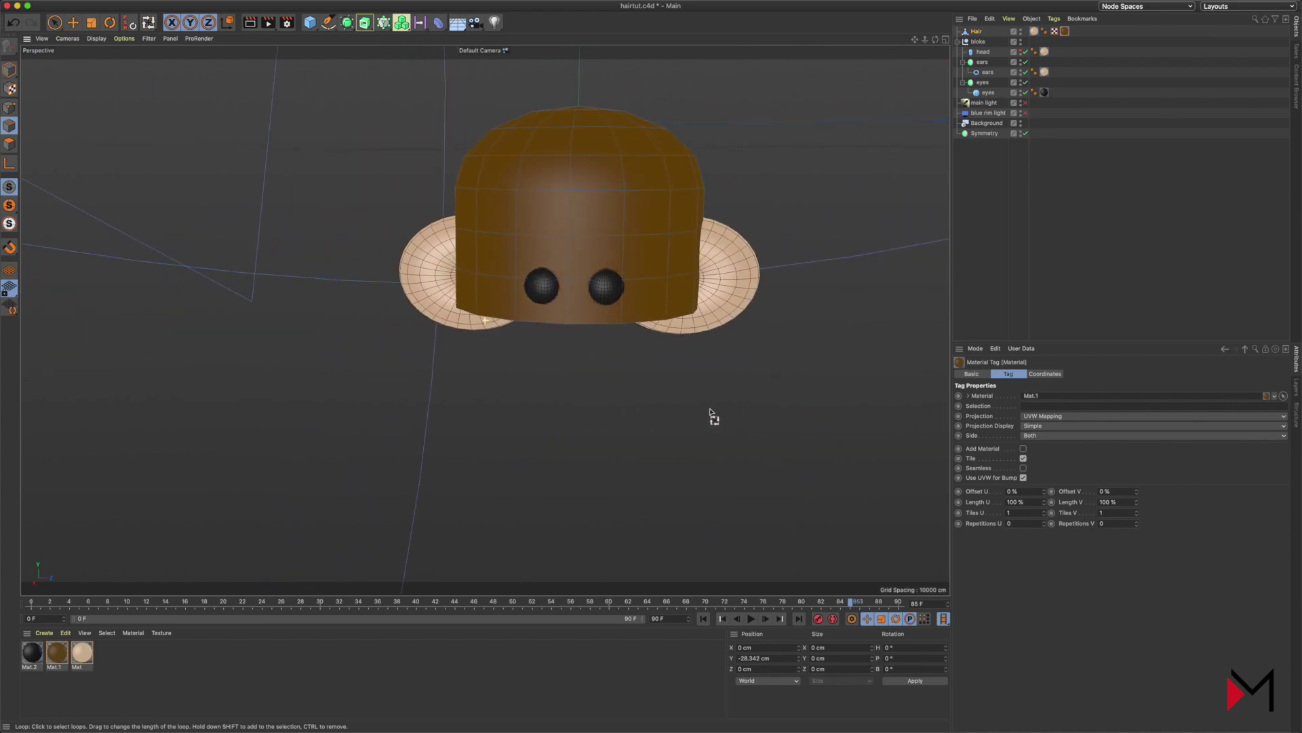
# Select one vertical half of the hair mesh with a rectangular selection in an orthographic view and delete it
pyautogui.press('k')
pyautogui.press('k')
pyautogui.click(946, 40)
pyautogui.moveTo(55, 22); pyautogui.dragTo(105, 54)
pyautogui.middleClick(894, 61)
pyautogui.press('Return')
pyautogui.press('Return')
pyautogui.moveTo(557, 208); pyautogui.dragTo(685, 473)
pyautogui.press('Delete')
# Add a Symmetry object, make Hair its child and set the mirror plane to XY
pyautogui.click(947, 40)
pyautogui.click(479, 40)
pyautogui.click(350, 22)
pyautogui.click(554, 55)
pyautogui.click(976, 43)
pyautogui.moveTo(977, 36); pyautogui.dragTo(977, 36)
pyautogui.click(977, 34)
pyautogui.click(1028, 397)
pyautogui.click(1027, 405)
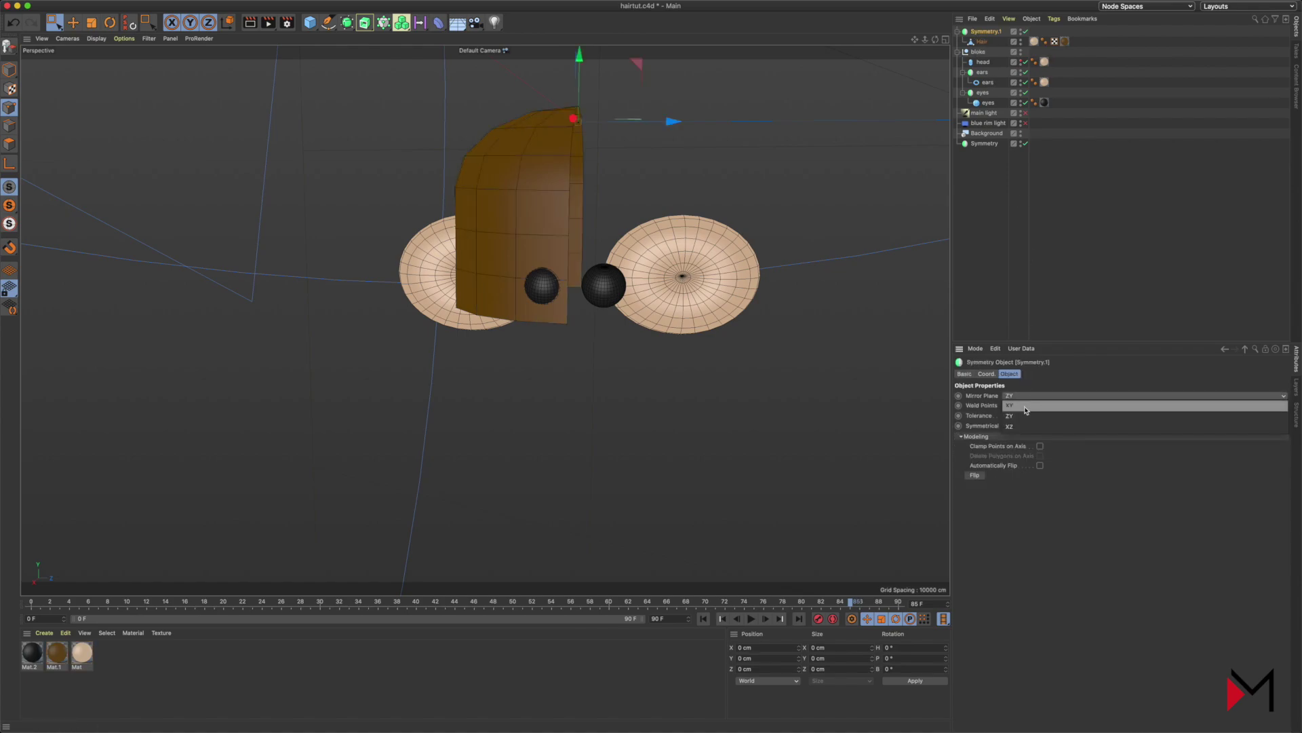
# Select the hair polygons surrounding the ear with Live Selection and delete them to create an ear opening
pyautogui.keyDown('alt'); pyautogui.moveTo(451, 334); pyautogui.dragTo(660, 340); pyautogui.keyUp('alt')
pyautogui.click(982, 42)
pyautogui.click(10, 145)
pyautogui.moveTo(53, 23); pyautogui.dragTo(74, 36)
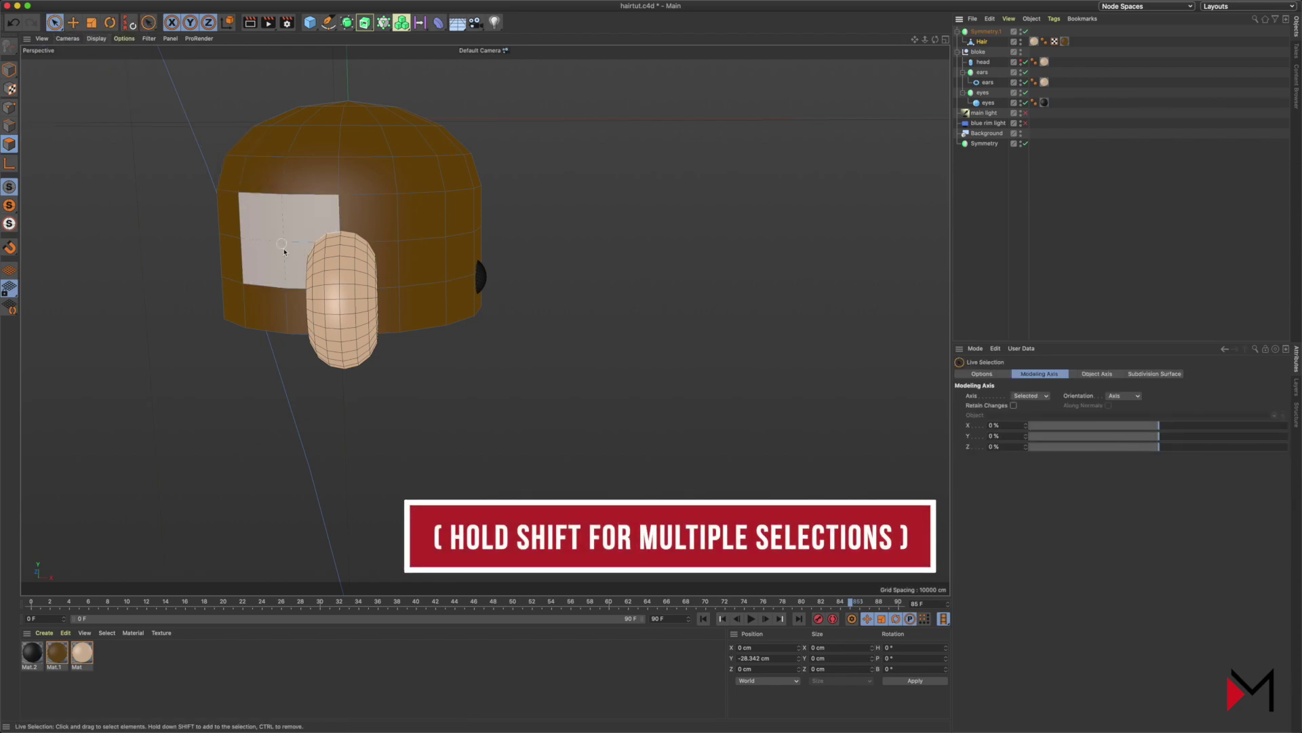
pyautogui.click(298, 268)
pyautogui.click(307, 310)
pyautogui.keyDown('shift'); pyautogui.click(308, 309); pyautogui.keyUp('shift')
pyautogui.keyDown('shift'); pyautogui.click(388, 310); pyautogui.keyUp('shift')
pyautogui.keyDown('shift'); pyautogui.click(379, 276); pyautogui.keyUp('shift')
pyautogui.press('Delete')
# Move the side edges of the hair's ear opening closer to the ear
pyautogui.keyDown('alt'); pyautogui.moveTo(430, 378); pyautogui.dragTo(307, 378); pyautogui.keyUp('alt')
pyautogui.press('u')
pyautogui.press('l')
pyautogui.moveTo(54, 22); pyautogui.dragTo(72, 38)
pyautogui.click(321, 328)
pyautogui.moveTo(410, 303); pyautogui.dragTo(400, 300)
pyautogui.scroll(3, 263, 307)
pyautogui.scroll(2, 263, 307)
pyautogui.click(175, 255)
pyautogui.click(175, 377)
pyautogui.keyDown('shift'); pyautogui.click(175, 255); pyautogui.keyUp('shift')
pyautogui.moveTo(270, 302); pyautogui.dragTo(305, 311)
# Raise the upper edge of the hair's ear opening above the ear
pyautogui.click(227, 202)
pyautogui.keyDown('shift'); pyautogui.click(388, 203); pyautogui.keyUp('shift')
pyautogui.moveTo(300, 135); pyautogui.dragTo(301, 75)
pyautogui.click(232, 209)
# Move individual points along the top of the ear opening so its outline follows the curve of the ear
pyautogui.click(9, 107)
pyautogui.click(203, 169)
pyautogui.moveTo(201, 69); pyautogui.dragTo(202, 95)
pyautogui.click(302, 199)
pyautogui.click(198, 190)
pyautogui.moveTo(303, 186); pyautogui.dragTo(309, 190)
pyautogui.click(400, 170)
pyautogui.moveTo(398, 79); pyautogui.dragTo(398, 91)
pyautogui.moveTo(490, 179); pyautogui.dragTo(472, 187)
pyautogui.click(428, 416)
pyautogui.press('h')
pyautogui.keyDown('alt'); pyautogui.moveTo(610, 343); pyautogui.dragTo(566, 356); pyautogui.keyUp('alt')
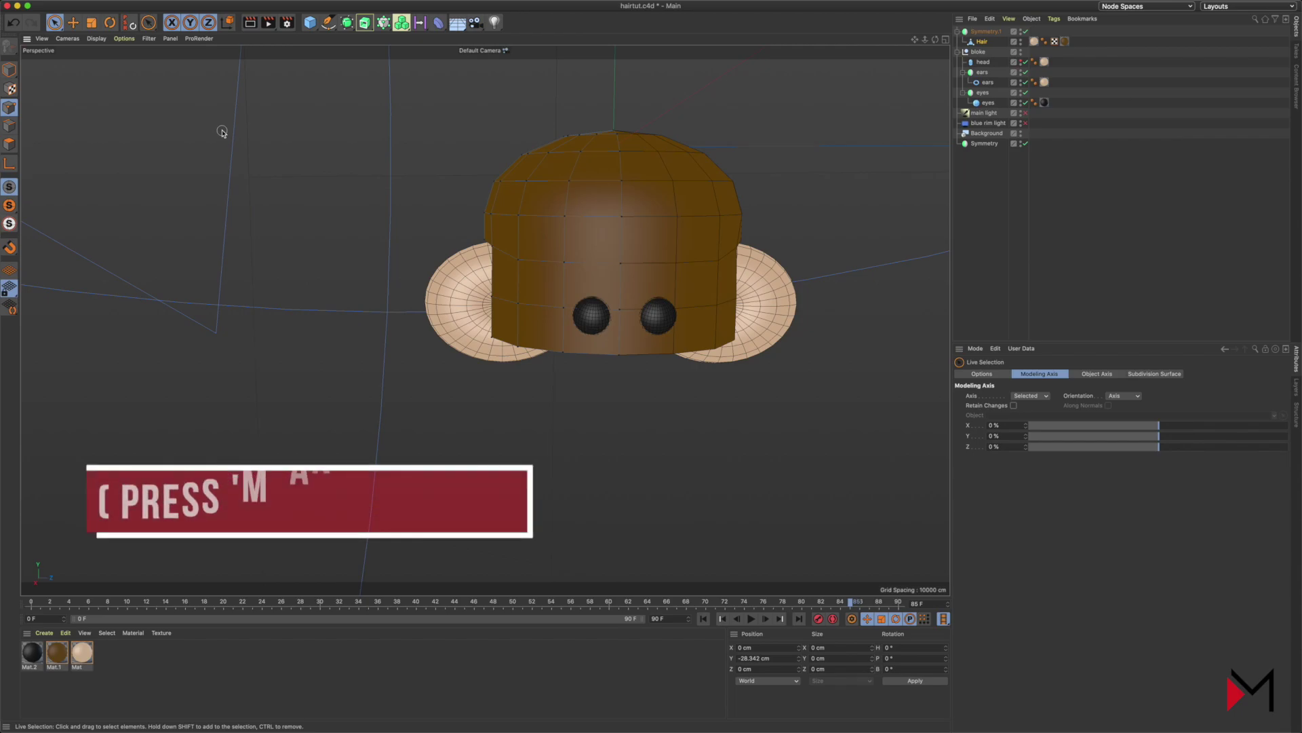
# Cut a curved hairline with six points across the front half of the hair mesh using Line Cut
pyautogui.press('m')
pyautogui.press('k')
pyautogui.click(621, 263)
pyautogui.click(566, 245)
pyautogui.click(538, 251)
pyautogui.click(529, 265)
pyautogui.click(515, 274)
pyautogui.click(509, 278)
pyautogui.press('Escape')
# Switch to polygon selection and delete the hair polygons just below the cut hairline
pyautogui.moveTo(54, 22); pyautogui.dragTo(81, 28)
pyautogui.click(12, 150)
pyautogui.click(555, 289)
pyautogui.press('Delete')
pyautogui.click(539, 329)
pyautogui.press('Delete')
pyautogui.click(508, 325)
pyautogui.press('Delete')
pyautogui.click(514, 295)
pyautogui.scroll(5, 515, 297)
pyautogui.press('Delete')
# Delete the remaining hair polygons covering the front of the face around the eyes
pyautogui.scroll(-8, 580, 310)
pyautogui.keyDown('alt'); pyautogui.moveTo(580, 309); pyautogui.dragTo(627, 304); pyautogui.keyUp('alt')
pyautogui.click(627, 304)
pyautogui.press('Delete')
pyautogui.click(621, 285)
pyautogui.press('Delete')
pyautogui.click(622, 287)
pyautogui.press('Delete')
pyautogui.click(626, 357)
pyautogui.press('Delete')
# Remove the last leftover polygons beneath the hairline beside the sideburn
pyautogui.keyDown('alt'); pyautogui.moveTo(620, 382); pyautogui.dragTo(620, 328); pyautogui.keyUp('alt')
pyautogui.scroll(5, 590, 279)
pyautogui.click(624, 327)
pyautogui.press('Delete')
pyautogui.click(712, 339)
pyautogui.press('Delete')
pyautogui.keyDown('alt'); pyautogui.moveTo(770, 377); pyautogui.dragTo(538, 243, button='middle'); pyautogui.keyUp('alt')
pyautogui.moveTo(743, 266)
pyautogui.keyDown('alt'); pyautogui.mouseDown()
pyautogui.moveTo(580, 262)
pyautogui.moveTo(724, 260)
pyautogui.mouseUp(); pyautogui.keyUp('alt')
pyautogui.scroll(-6, 724, 258)
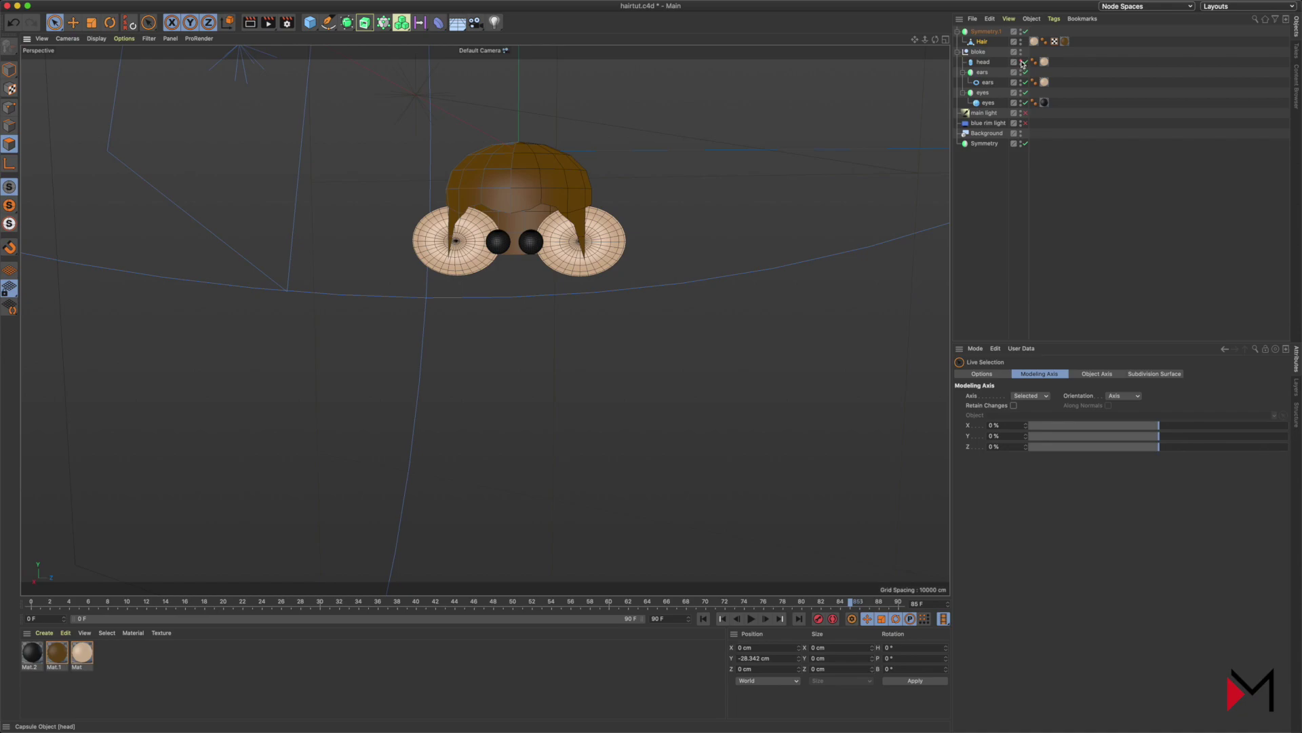
# Unhide the head and scale up the hair's Symmetry object slightly so the hair sits outside the head
pyautogui.click(1021, 61)
pyautogui.keyDown('alt'); pyautogui.moveTo(581, 252); pyautogui.dragTo(646, 369); pyautogui.keyUp('alt')
pyautogui.click(985, 32)
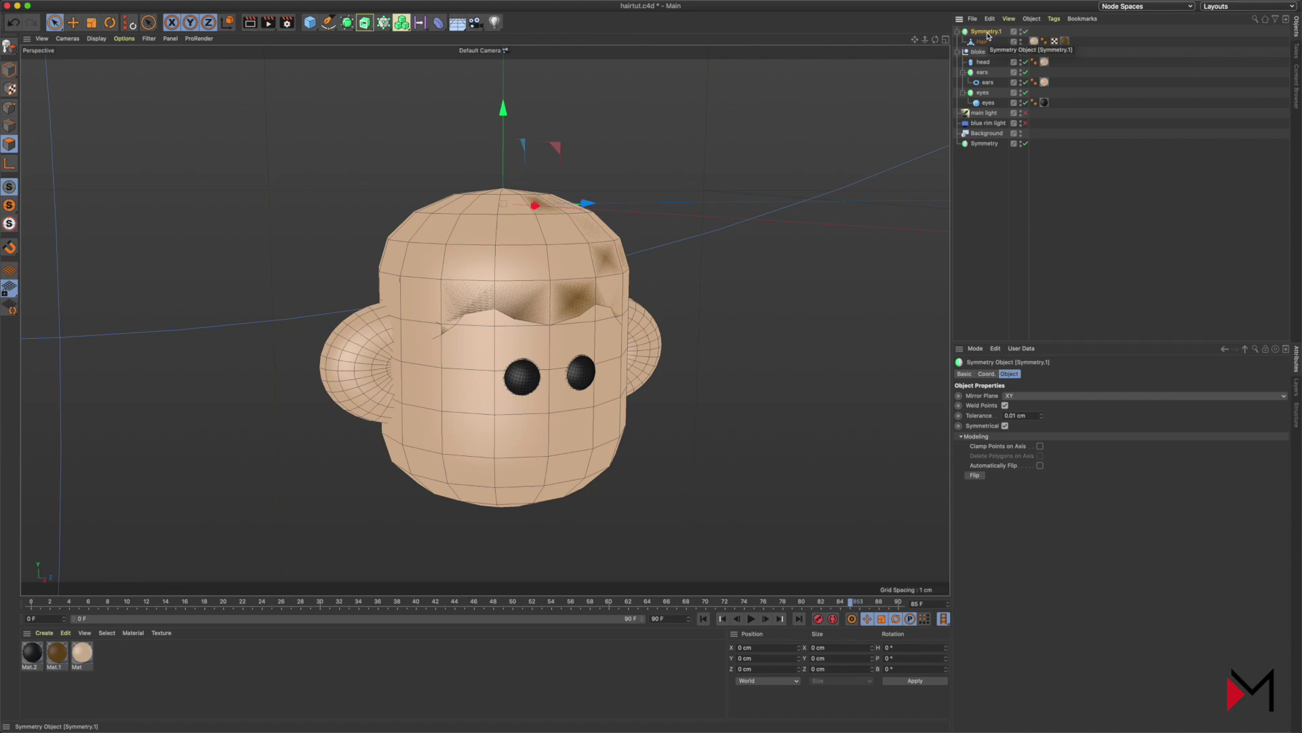
pyautogui.press('t')
pyautogui.scroll(2, 662, 143)
pyautogui.moveTo(657, 184); pyautogui.dragTo(690, 184)
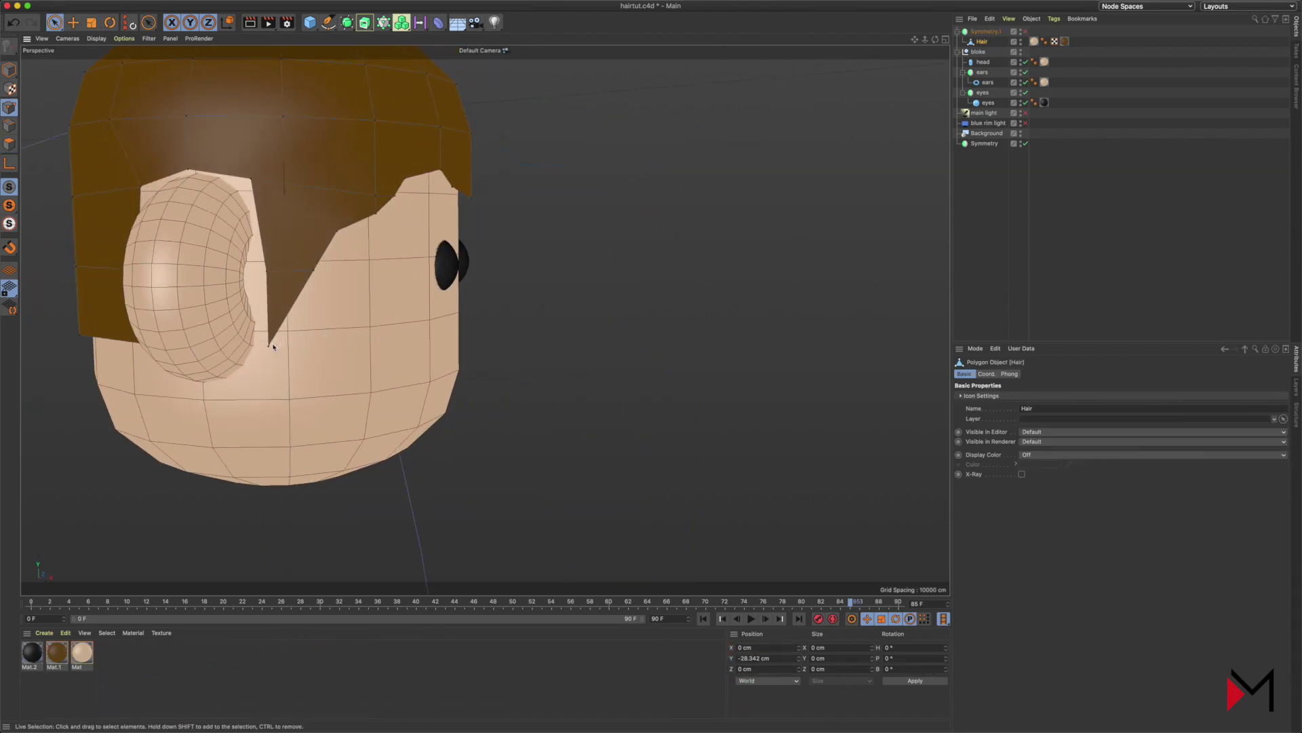
# Raise the tip point of the sideburn in front of the ear
pyautogui.click(269, 346)
pyautogui.click(270, 346)
pyautogui.moveTo(266, 254); pyautogui.dragTo(264, 221)
pyautogui.click(570, 332)
# Reposition the lower hair point behind the ear and re-enable the hair's Symmetry object
pyautogui.keyDown('alt'); pyautogui.moveTo(570, 332); pyautogui.dragTo(331, 385); pyautogui.keyUp('alt')
pyautogui.click(125, 354)
pyautogui.moveTo(221, 352); pyautogui.dragTo(397, 376)
pyautogui.click(1025, 32)
pyautogui.keyDown('alt'); pyautogui.moveTo(712, 292); pyautogui.dragTo(723, 292); pyautogui.keyUp('alt')
# Add a Subdivision Surface and make the hair's Symmetry object its child
pyautogui.click(348, 23)
pyautogui.click(384, 36)
pyautogui.moveTo(993, 34); pyautogui.dragTo(993, 34)
pyautogui.click(53, 23)
# Select the Hair mesh and move its fringe points to refine the smoothed hairline
pyautogui.keyDown('alt'); pyautogui.moveTo(197, 181); pyautogui.dragTo(312, 182); pyautogui.keyUp('alt')
pyautogui.click(990, 54)
pyautogui.click(560, 292)
pyautogui.moveTo(655, 294); pyautogui.dragTo(611, 227)
pyautogui.click(498, 203)
pyautogui.moveTo(497, 107); pyautogui.dragTo(500, 101)
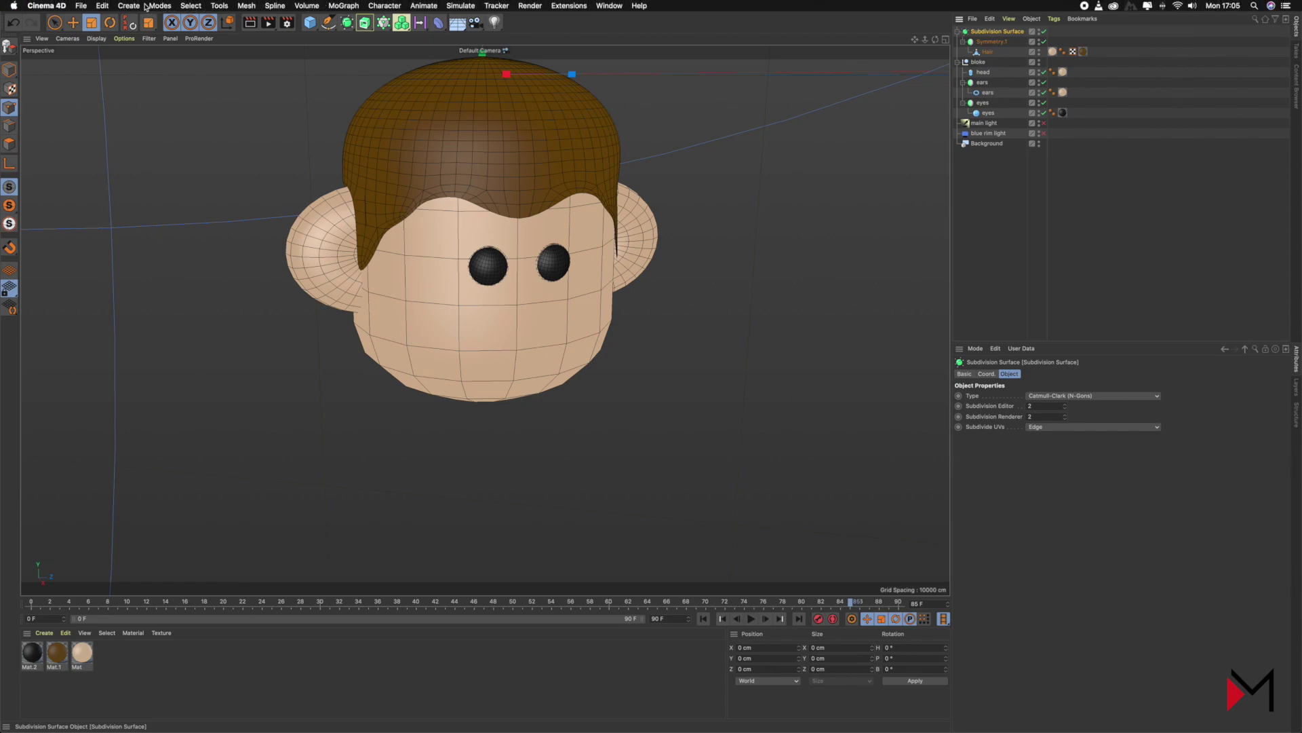
# Add a Cloth Surface and make the hair's Subdivision Surface its child
pyautogui.click(129, 7)
pyautogui.moveTo(165, 79)
pyautogui.click(272, 93)
pyautogui.moveTo(987, 34); pyautogui.dragTo(988, 35)
pyautogui.click(1007, 225)
pyautogui.click(989, 32)
pyautogui.keyDown('alt'); pyautogui.moveTo(425, 226); pyautogui.dragTo(576, 234); pyautogui.keyUp('alt')
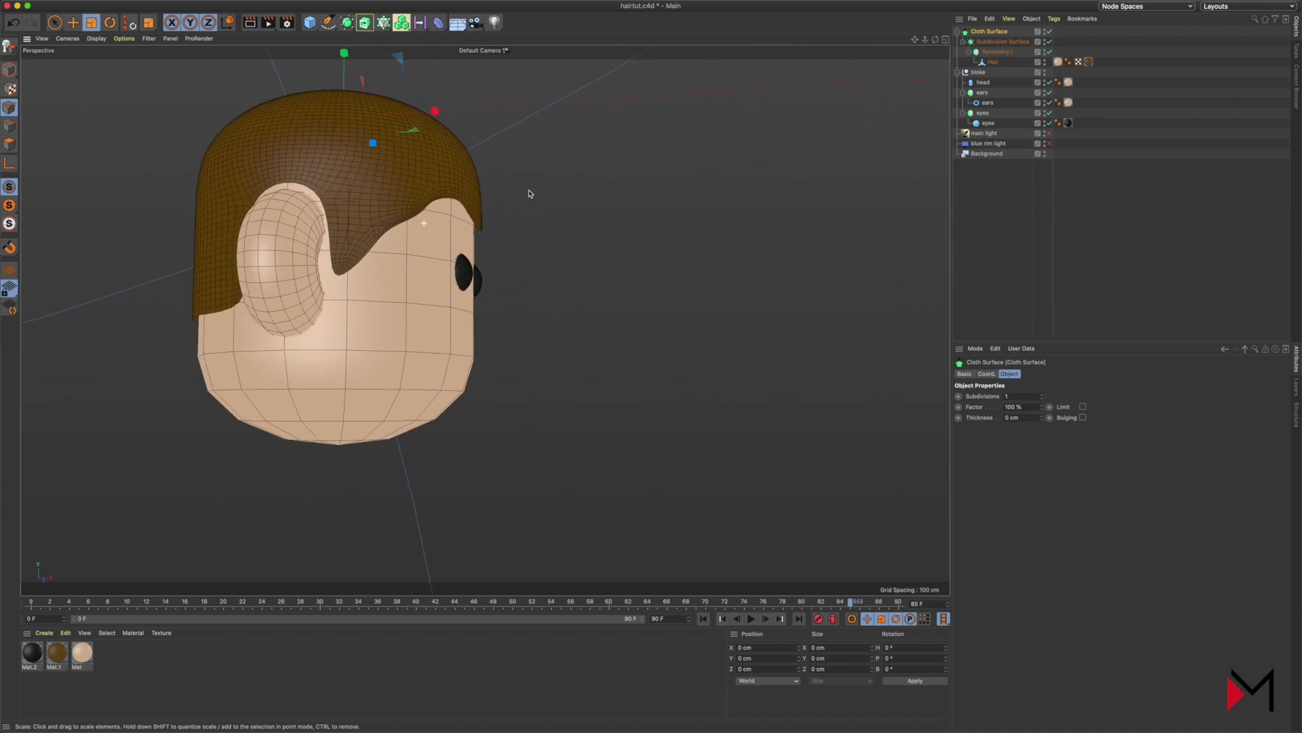
# Set the Cloth Surface thickness to 2 cm
pyautogui.click(1043, 419)
pyautogui.click(1043, 415)
pyautogui.keyDown('alt'); pyautogui.moveTo(529, 317); pyautogui.dragTo(367, 370); pyautogui.keyUp('alt')
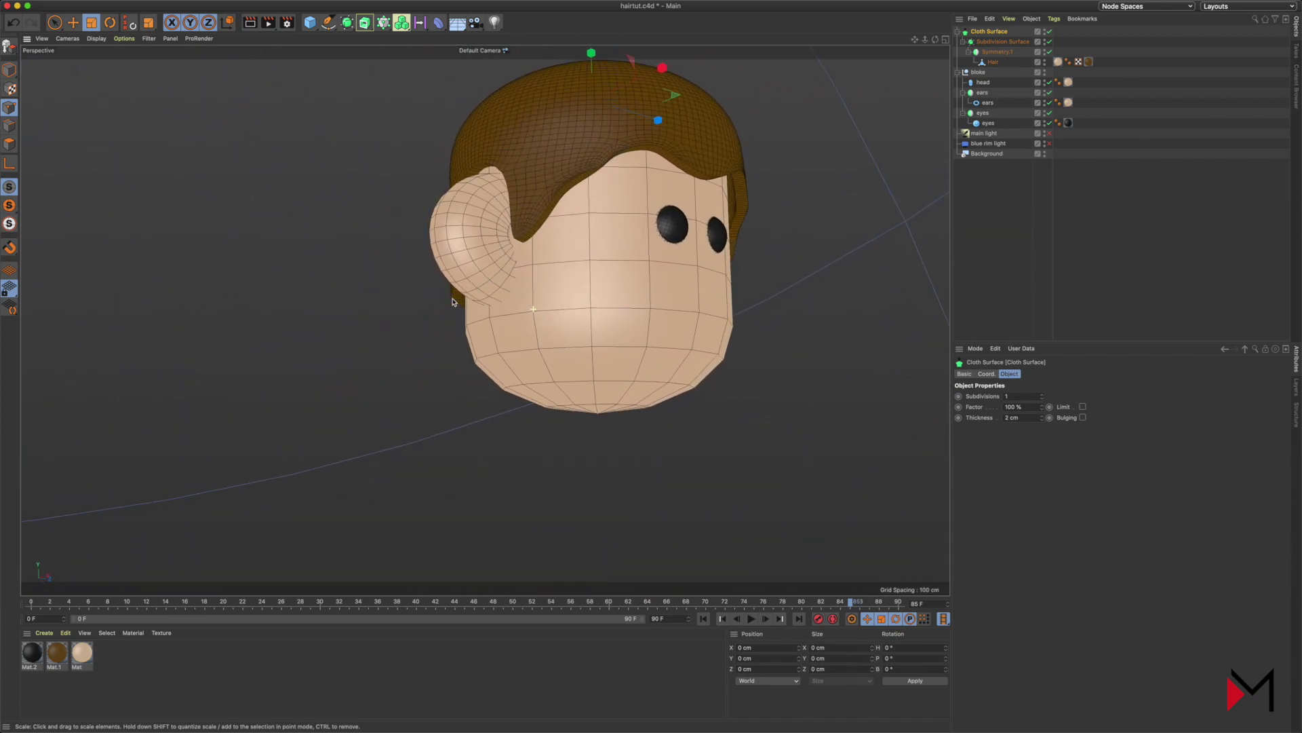